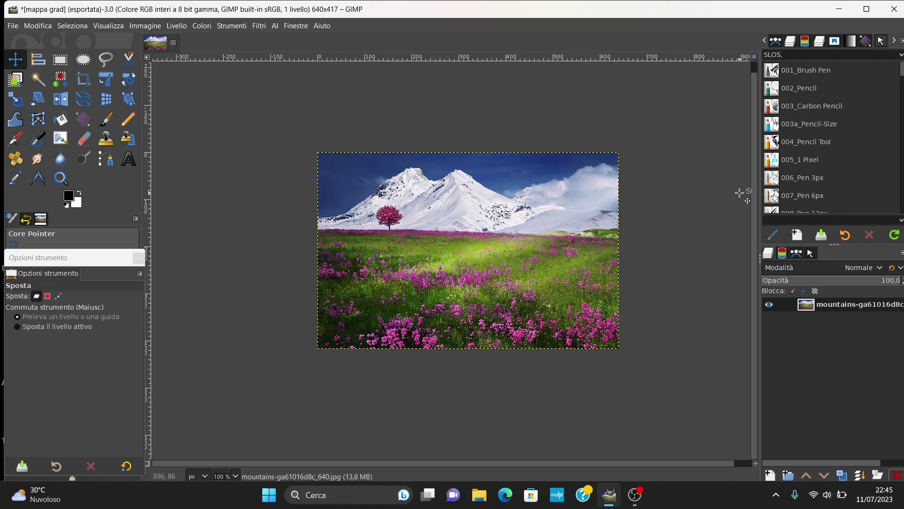
- Bring up Colors > Map to reach the Gradient Map entry over the meadow photo
{"action": "left_click", "coordinate": [204, 27]}
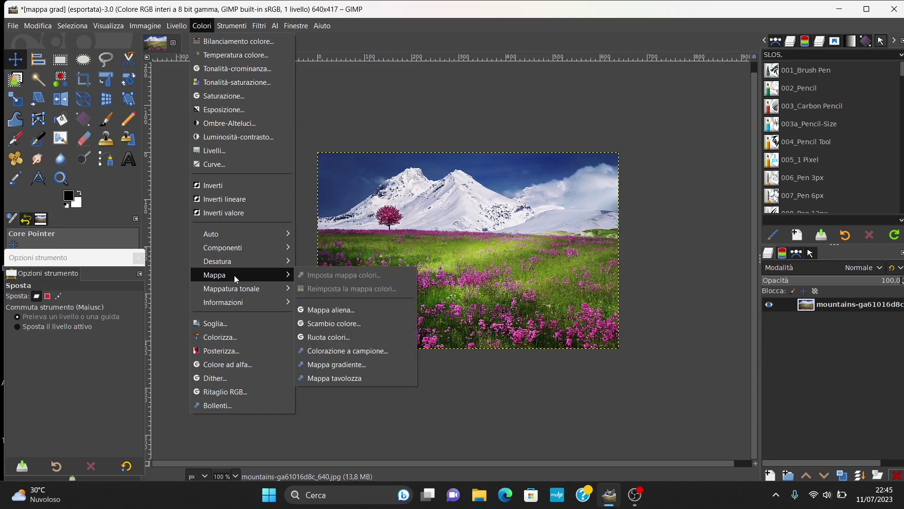
{"action": "mouse_move", "coordinate": [240, 275]}
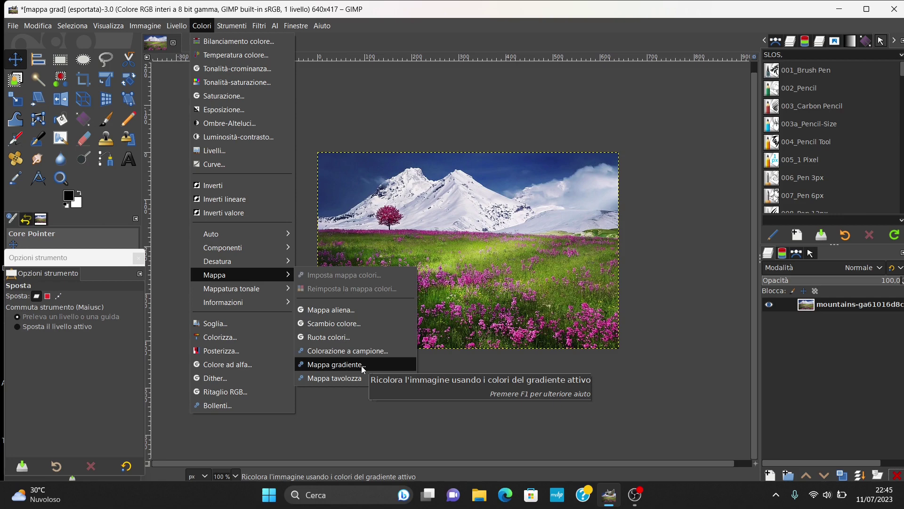
- Dismiss the Colors menu without applying the gradient map
{"action": "left_click", "coordinate": [422, 115]}
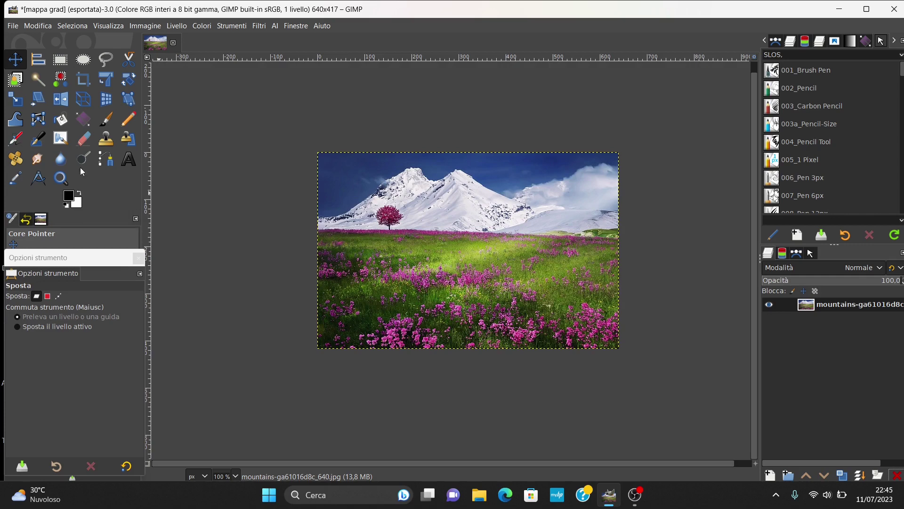
- Activate the Gradient tool with its foreground-to-background blend
{"action": "left_click", "coordinate": [84, 121]}
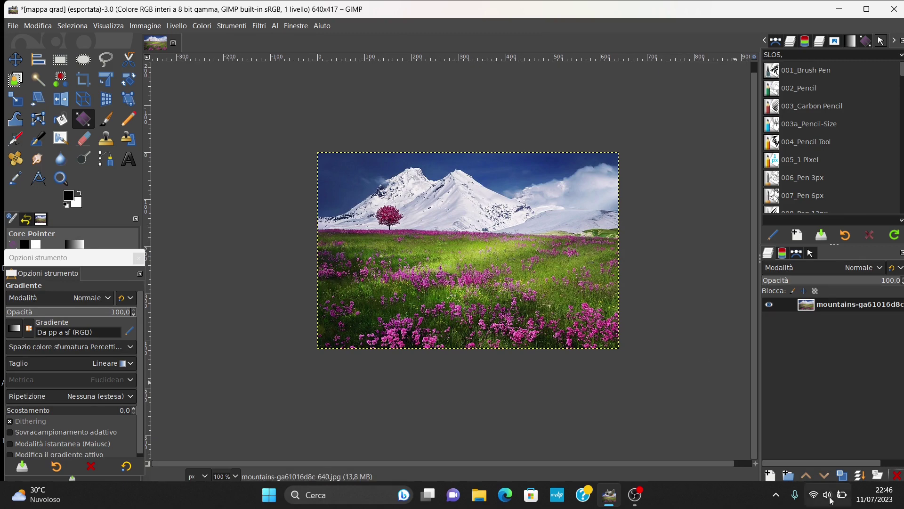
- Duplicate the meadow photo layer, zoom in, and bring up Colors > Map
{"action": "left_click", "coordinate": [842, 476]}
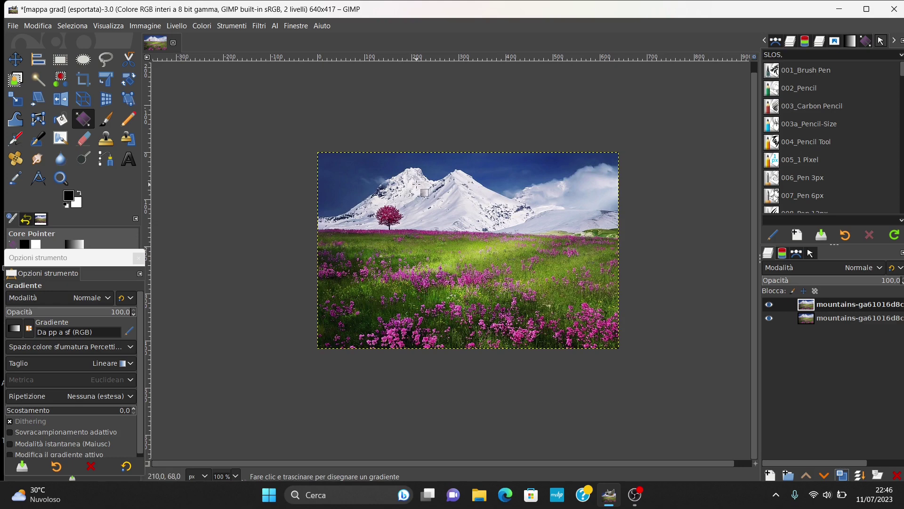
{"action": "scroll", "coordinate": [419, 186], "scroll_direction": "up", "scroll_amount": 1}
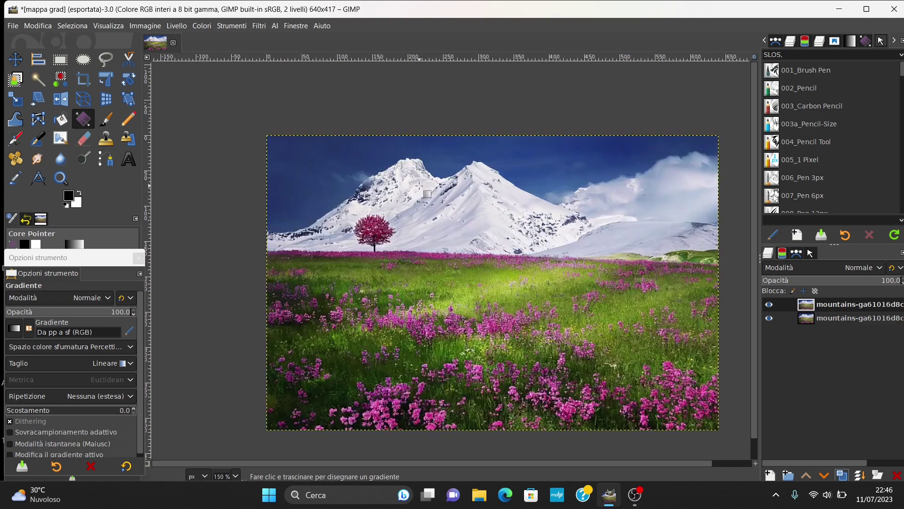
{"action": "scroll", "coordinate": [419, 186], "scroll_direction": "up", "scroll_amount": 1}
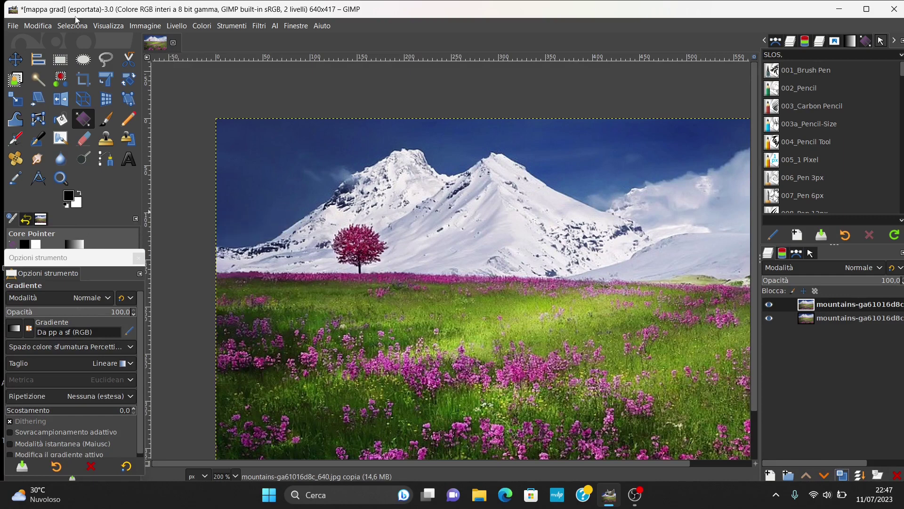
{"action": "left_click", "coordinate": [201, 26]}
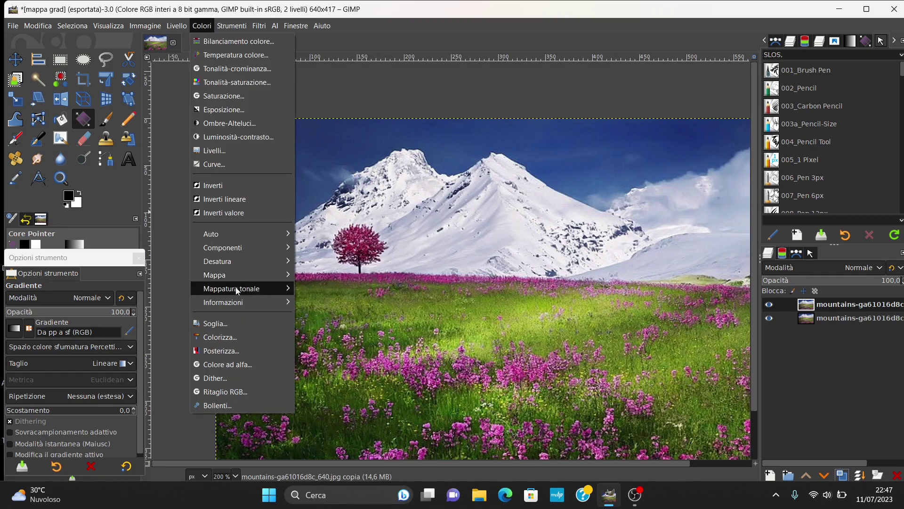
{"action": "mouse_move", "coordinate": [214, 275]}
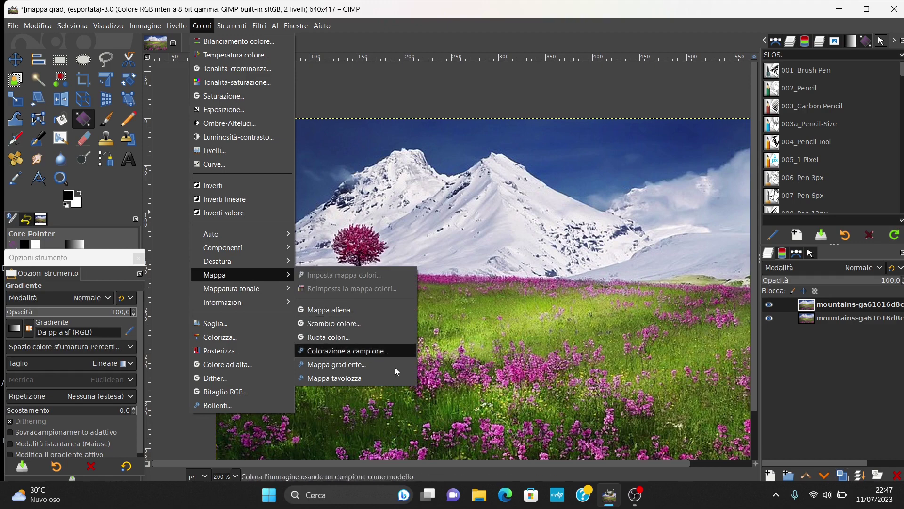
- Apply a black-and-white Gradient Map to the duplicate layer, then undo it
{"action": "left_click", "coordinate": [352, 365]}
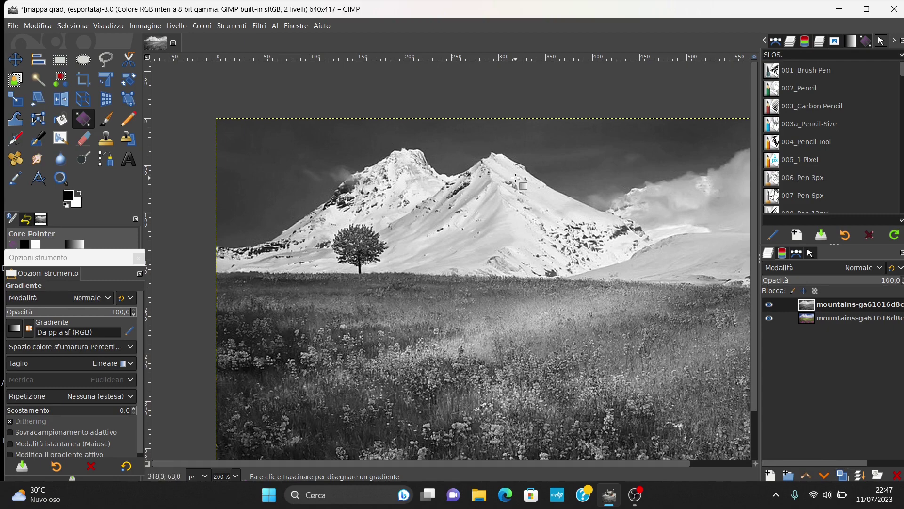
{"action": "scroll", "coordinate": [516, 178], "scroll_direction": "down", "scroll_amount": 1, "text": "ctrl"}
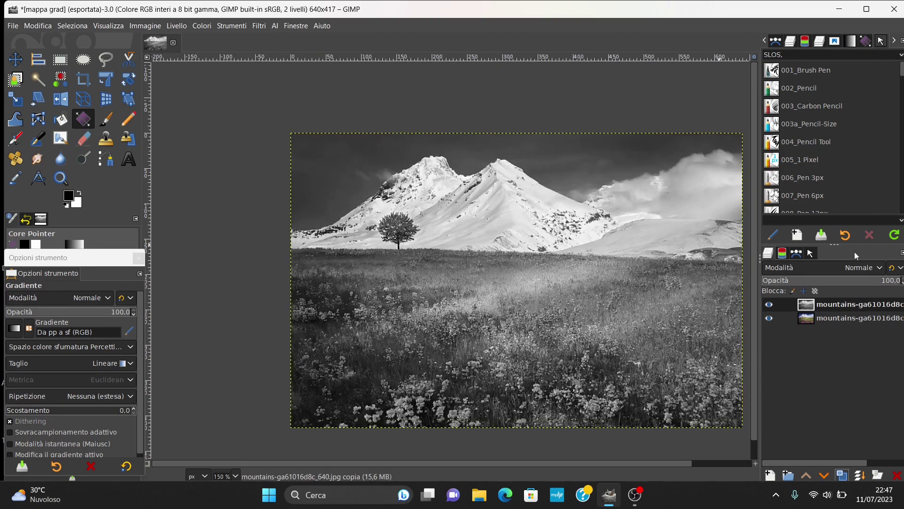
{"action": "key", "text": "ctrl+z"}
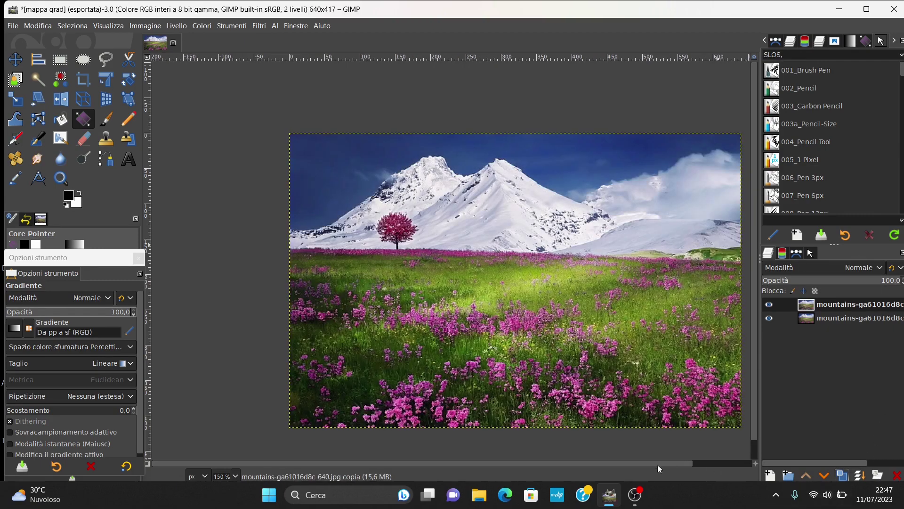
{"action": "scroll", "coordinate": [658, 464], "scroll_direction": "right", "scroll_amount": 3}
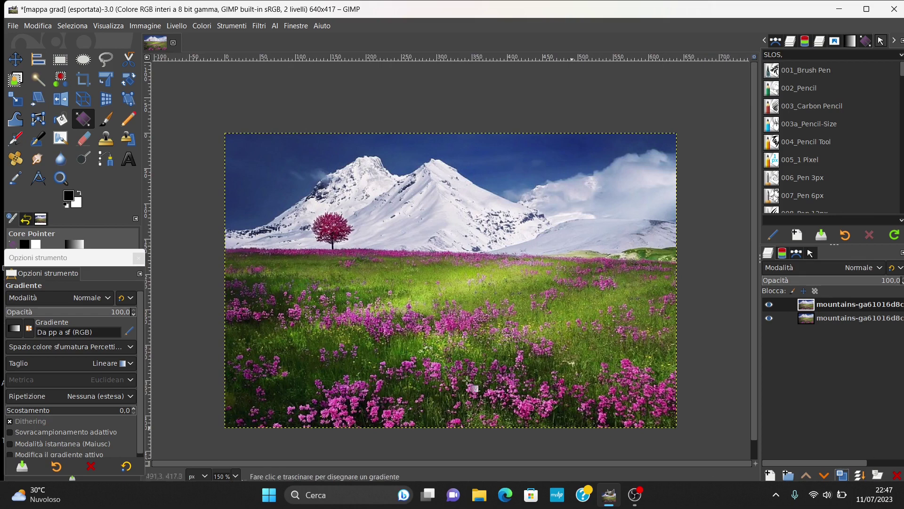
- Set the foreground colour to blue 1f42c2
{"action": "left_click", "coordinate": [68, 199]}
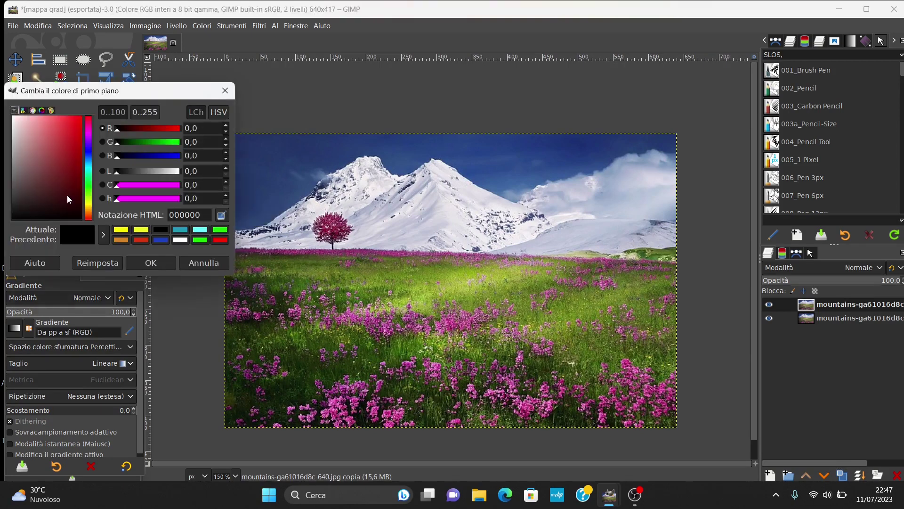
{"action": "left_click", "coordinate": [89, 152]}
{"action": "left_click", "coordinate": [160, 240]}
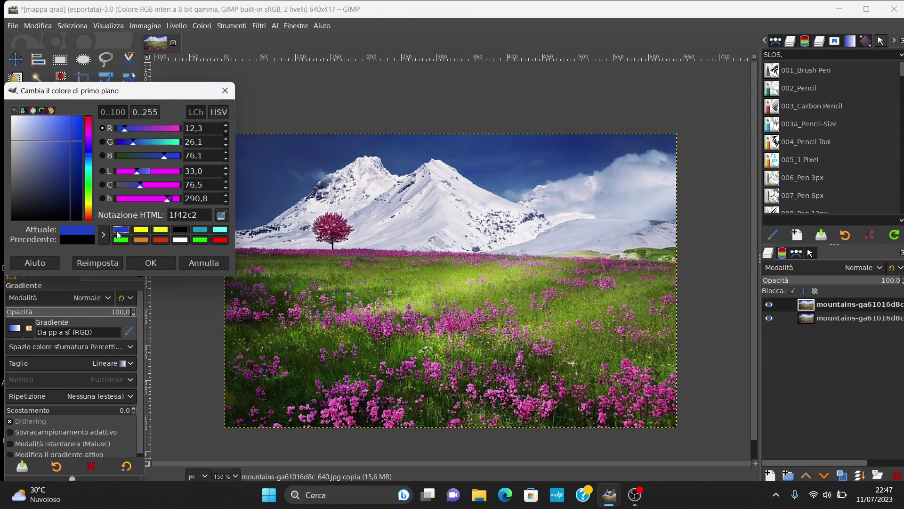
{"action": "left_click", "coordinate": [151, 262]}
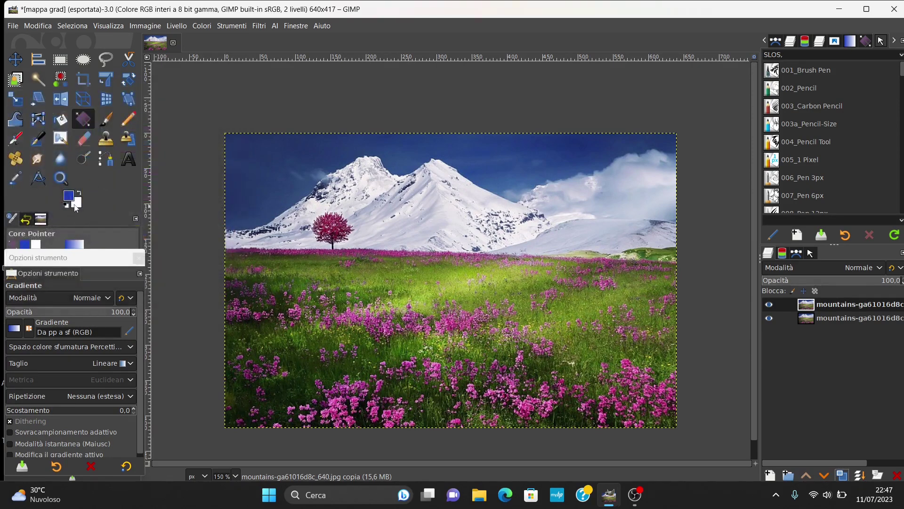
- Set the background colour to cyan 61fffe
{"action": "left_click", "coordinate": [76, 203]}
{"action": "left_click", "coordinate": [216, 231]}
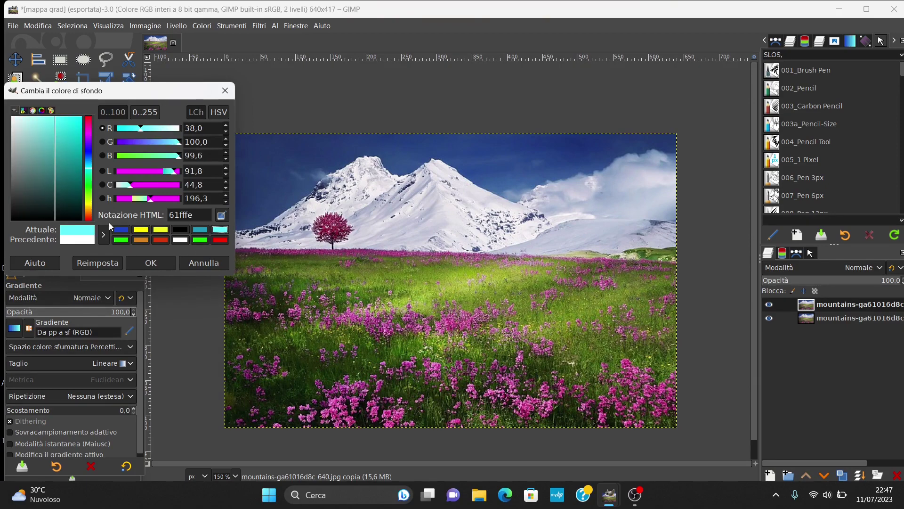
{"action": "left_click", "coordinate": [150, 264]}
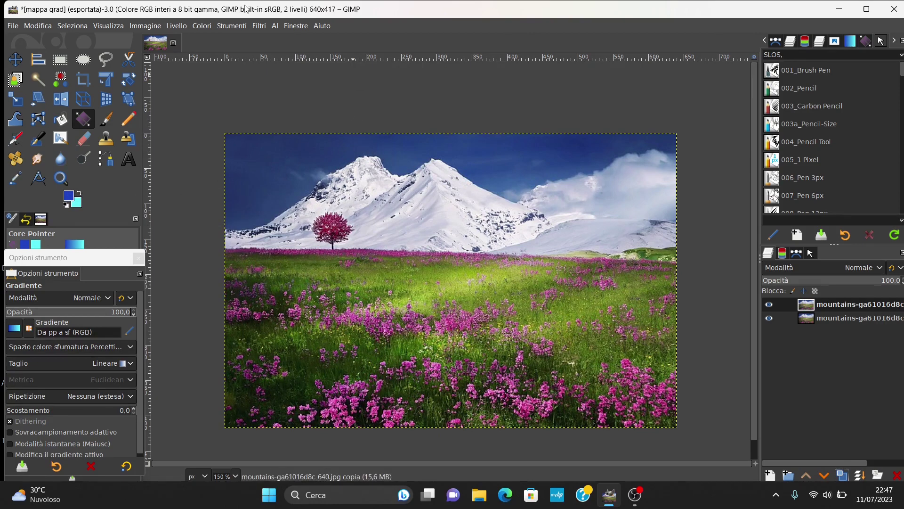
- Apply Gradient Map to the top layer, recolouring it in blue-to-cyan tones
{"action": "left_click", "coordinate": [211, 26]}
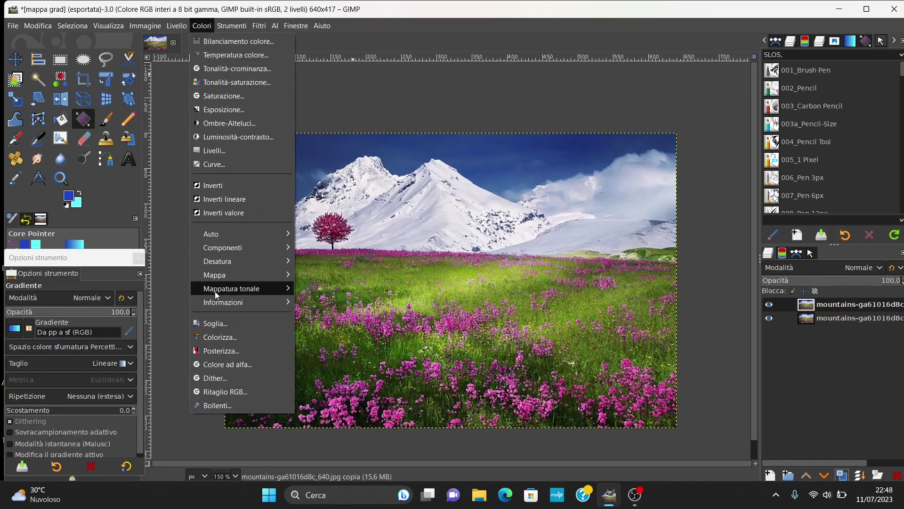
{"action": "mouse_move", "coordinate": [213, 275]}
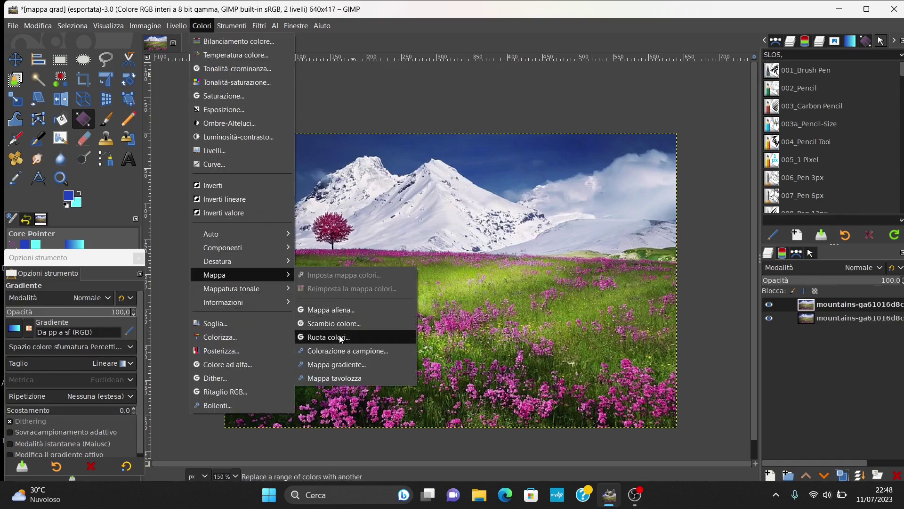
{"action": "left_click", "coordinate": [347, 366]}
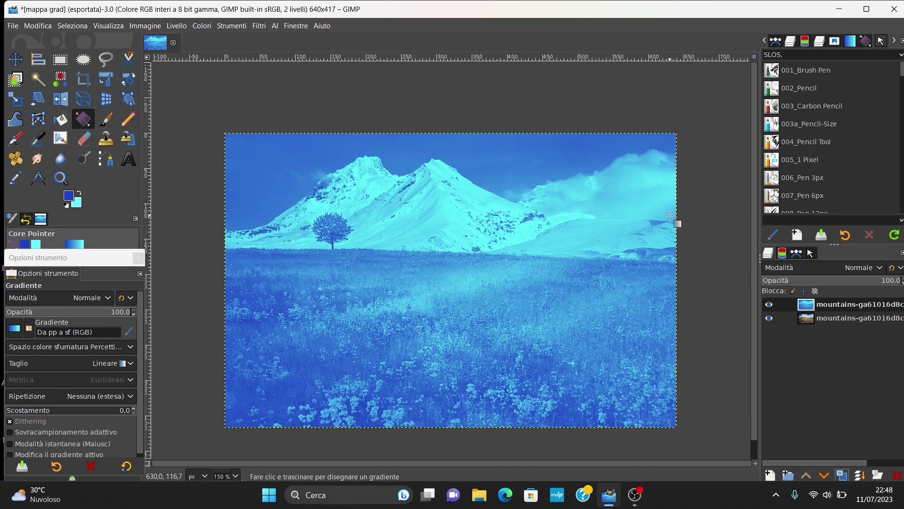
{"action": "left_click", "coordinate": [855, 269]}
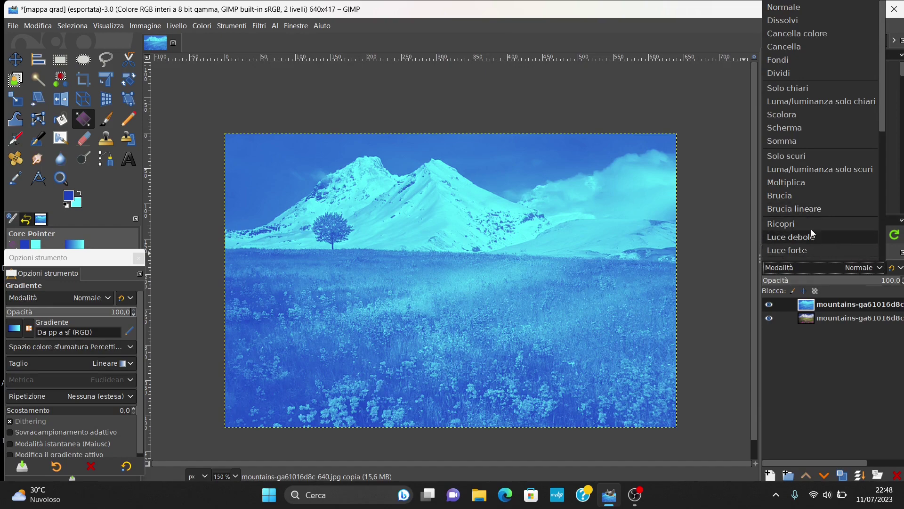
- Try Soft Light and Hard Light on the top layer, settling on Overlay (Ricopri)
{"action": "left_click", "coordinate": [789, 223]}
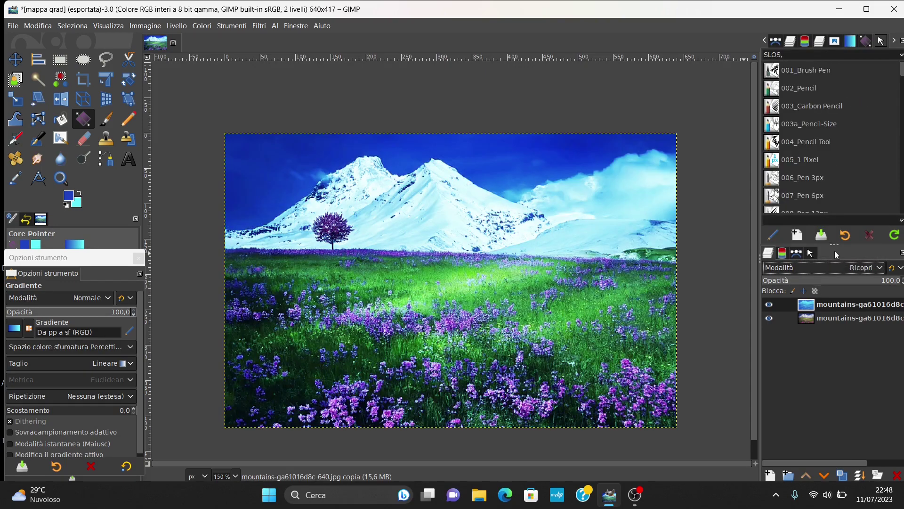
{"action": "left_click", "coordinate": [835, 267]}
{"action": "left_click", "coordinate": [801, 237]}
{"action": "left_click", "coordinate": [835, 267]}
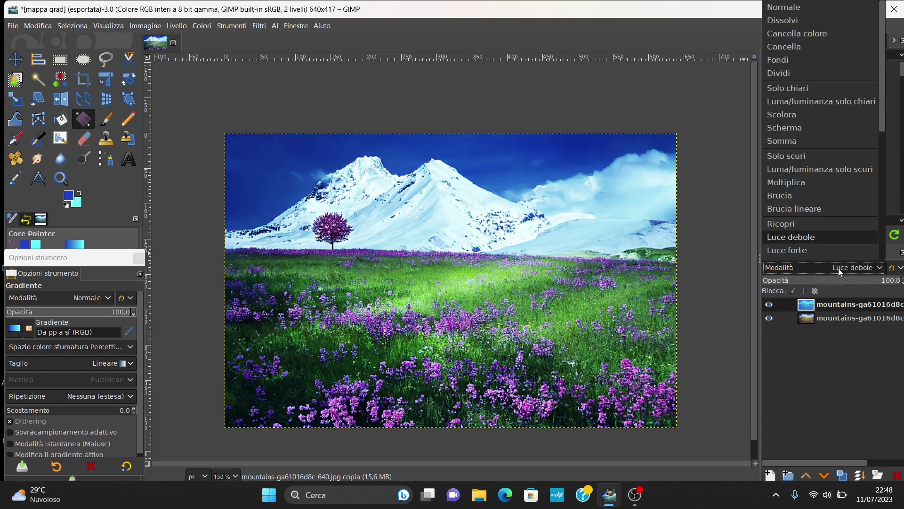
{"action": "left_click", "coordinate": [829, 250]}
{"action": "left_click", "coordinate": [828, 267]}
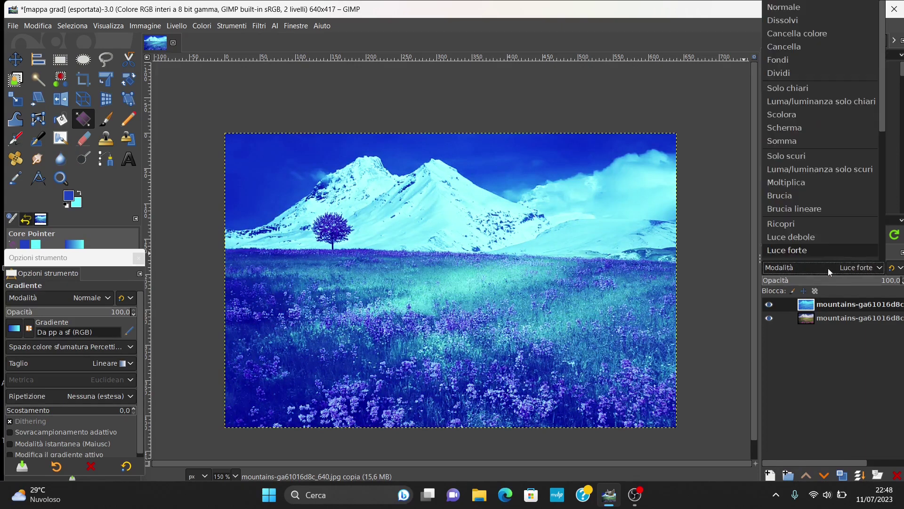
{"action": "left_click", "coordinate": [795, 225]}
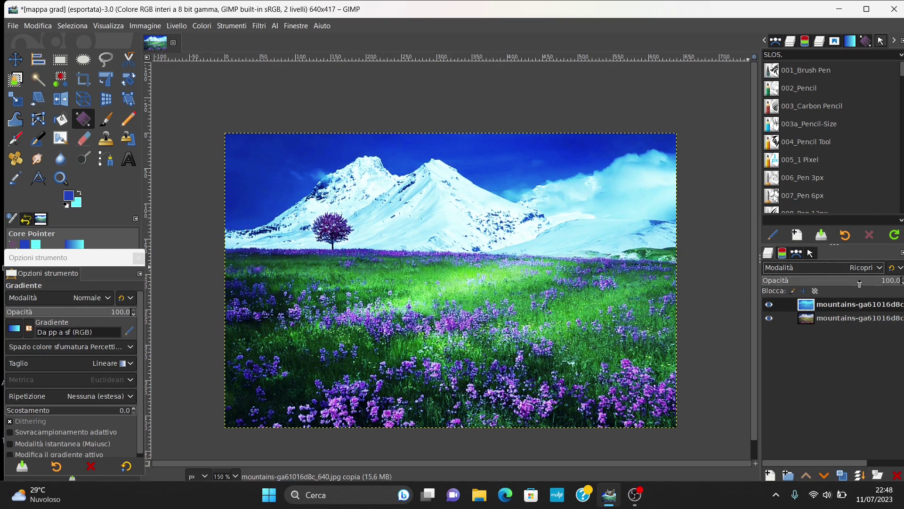
- Set the blue overlay layer's opacity to 50
{"action": "left_click", "coordinate": [879, 287]}
{"action": "left_click", "coordinate": [891, 281]}
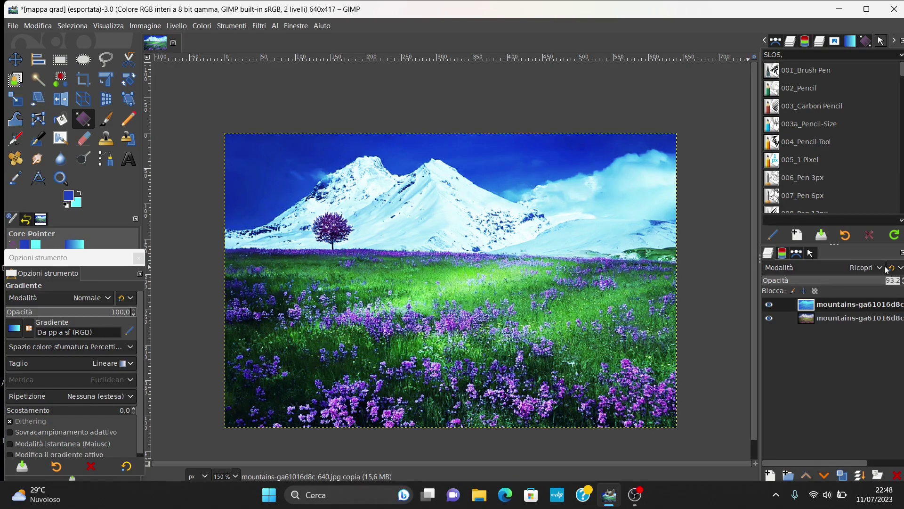
{"action": "type", "text": "50"}
{"action": "key", "text": "Return"}
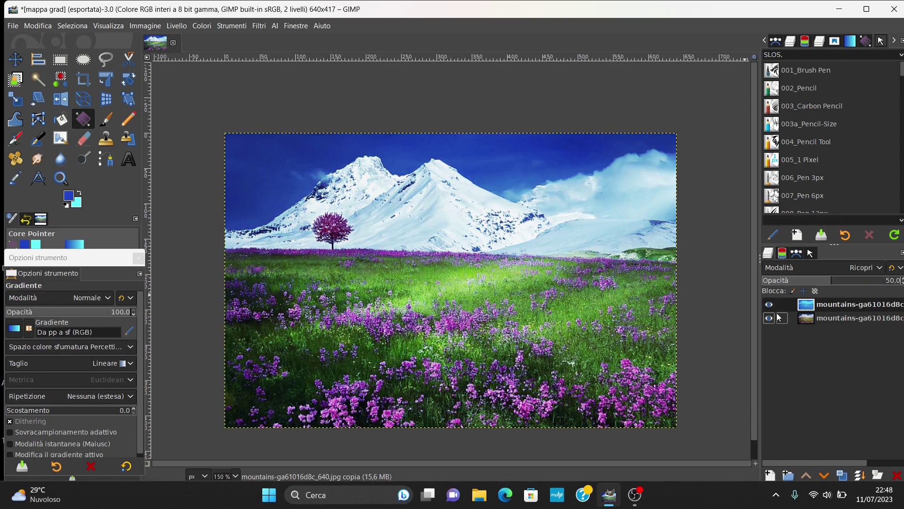
- Compare with the layer hidden, then delete it and duplicate the original photo again
{"action": "left_click", "coordinate": [769, 305]}
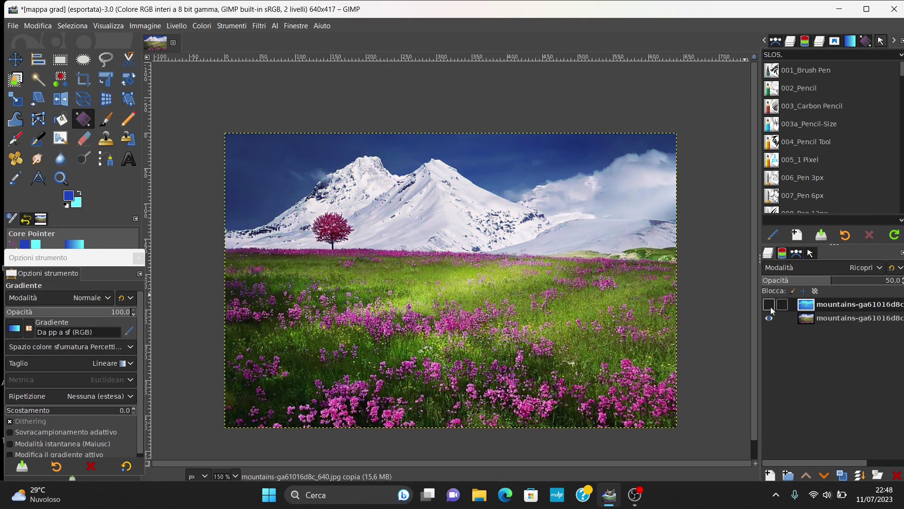
{"action": "left_click", "coordinate": [769, 305]}
{"action": "left_click", "coordinate": [769, 306]}
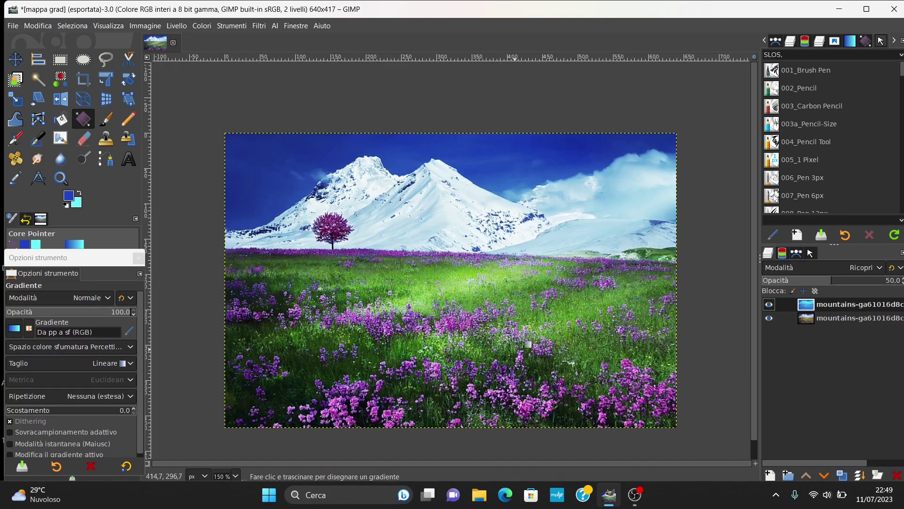
{"action": "left_click", "coordinate": [769, 305]}
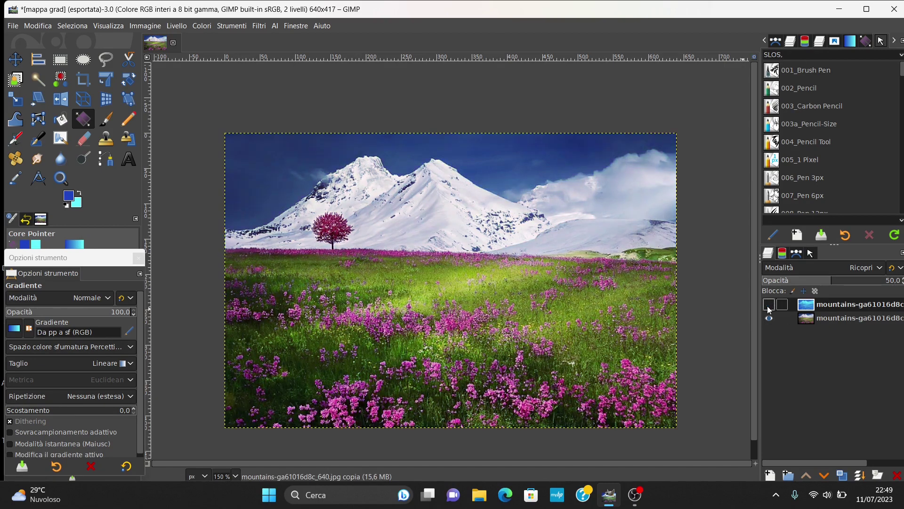
{"action": "left_click", "coordinate": [768, 305]}
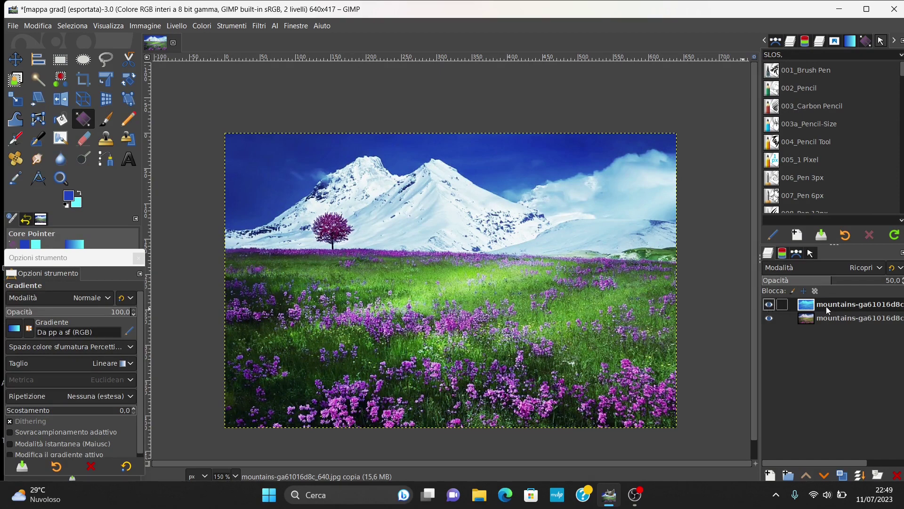
{"action": "left_click", "coordinate": [897, 475]}
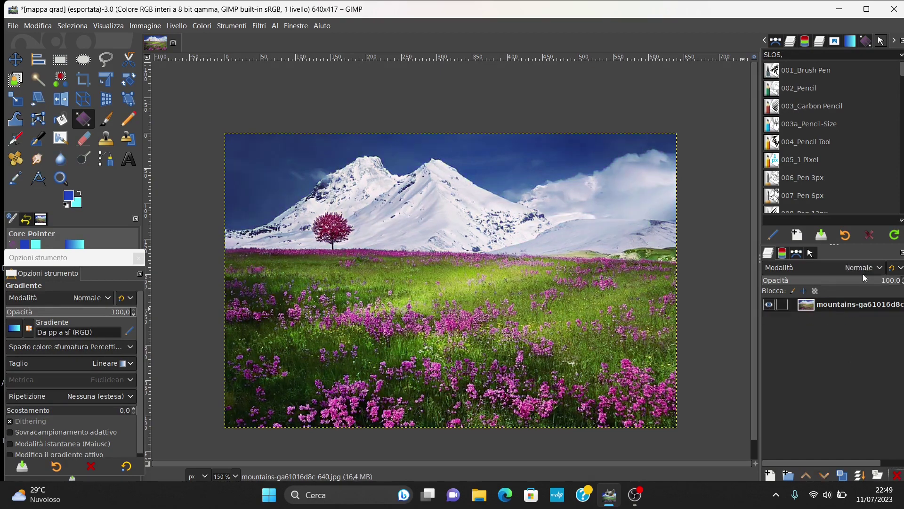
{"action": "left_click", "coordinate": [841, 476]}
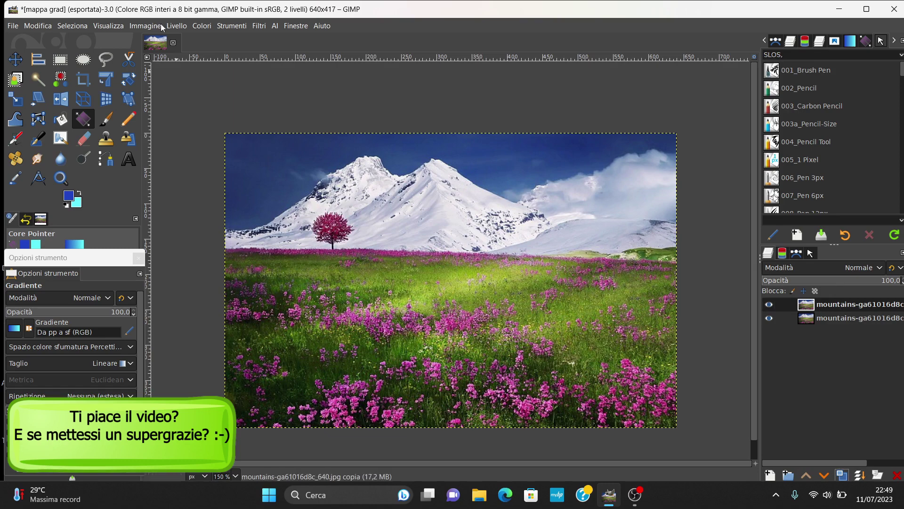
- Set the foreground colour to red dd380a
{"action": "left_click", "coordinate": [69, 195]}
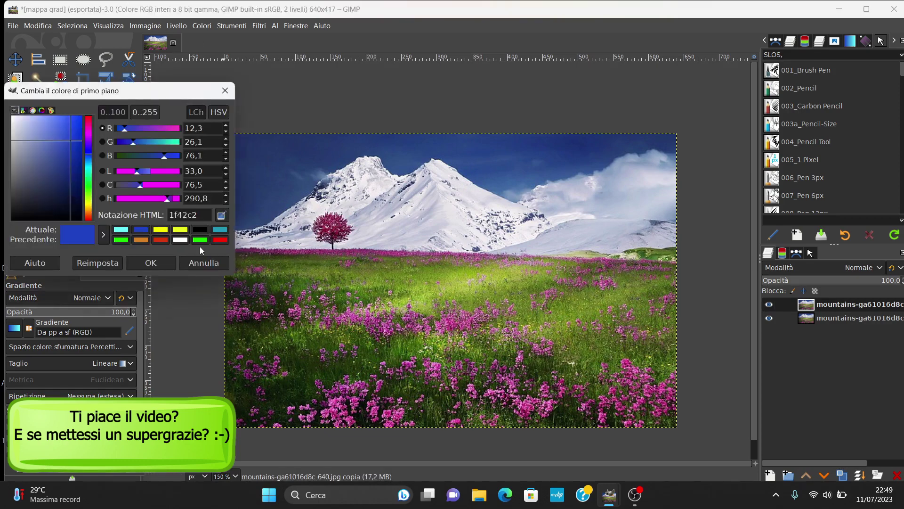
{"action": "left_click", "coordinate": [160, 240]}
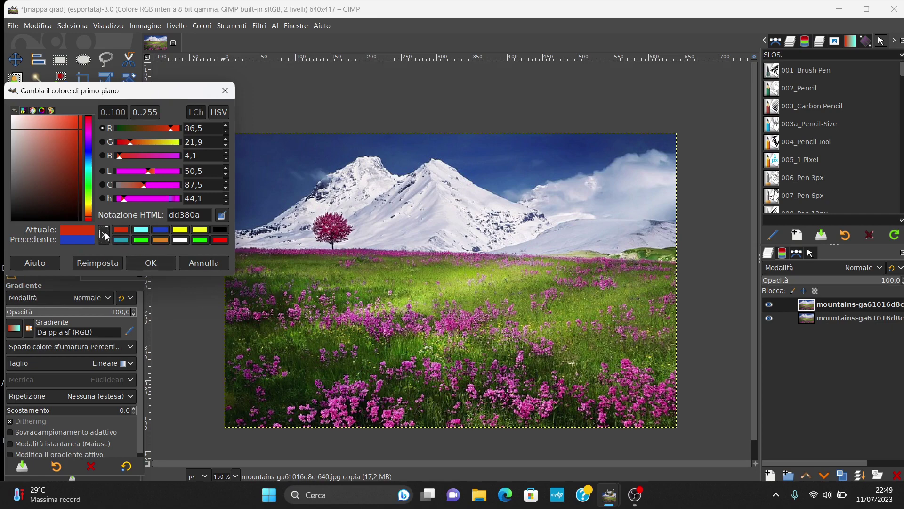
{"action": "left_click", "coordinate": [144, 264]}
- Set the background colour to orange da841f
{"action": "left_click", "coordinate": [76, 204]}
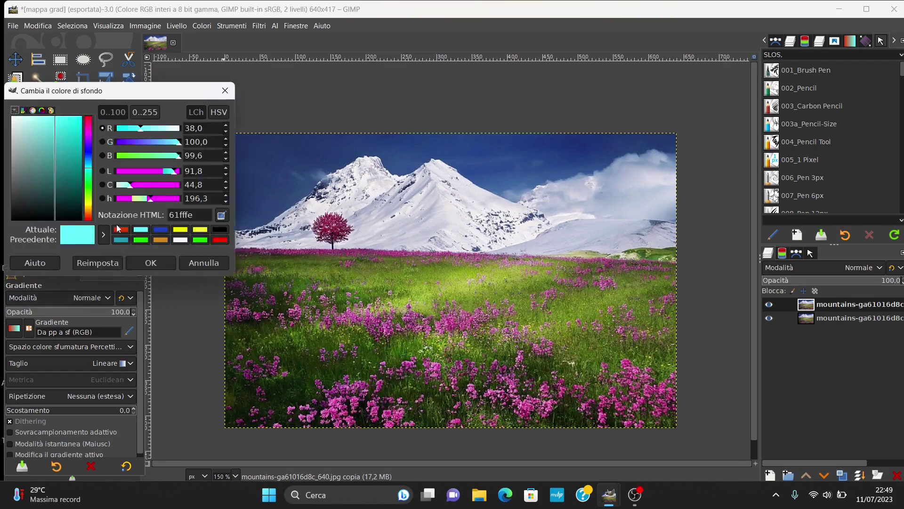
{"action": "left_click", "coordinate": [161, 240]}
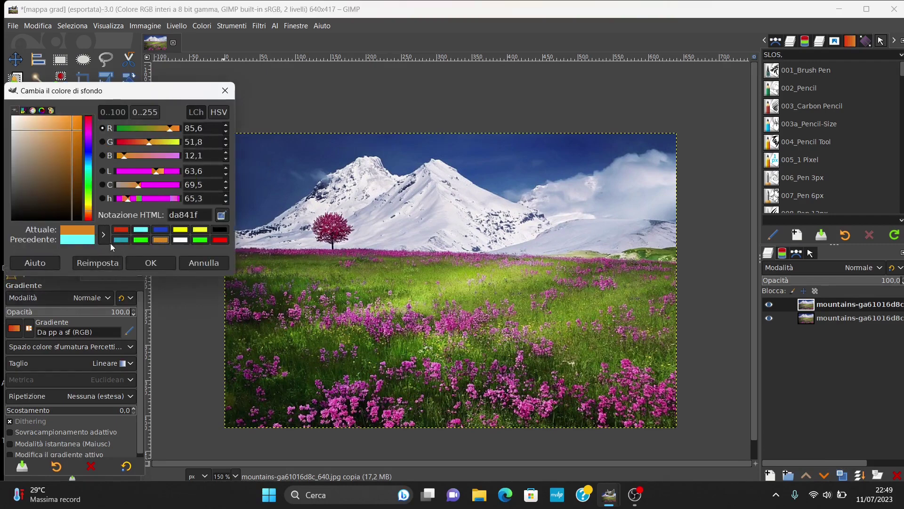
{"action": "left_click", "coordinate": [144, 258]}
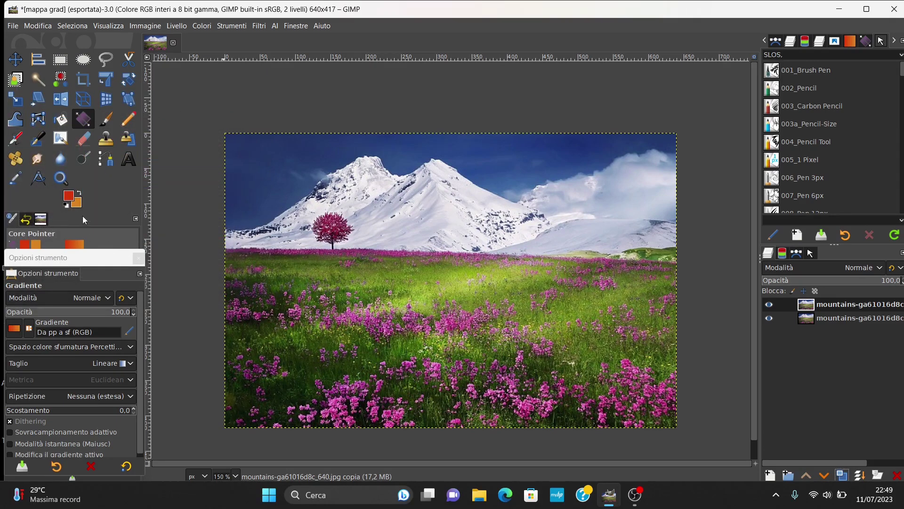
- Apply a red-orange gradient map to the top layer, blended in Ricopri (Overlay) at about 51% opacity
{"action": "left_click", "coordinate": [201, 27]}
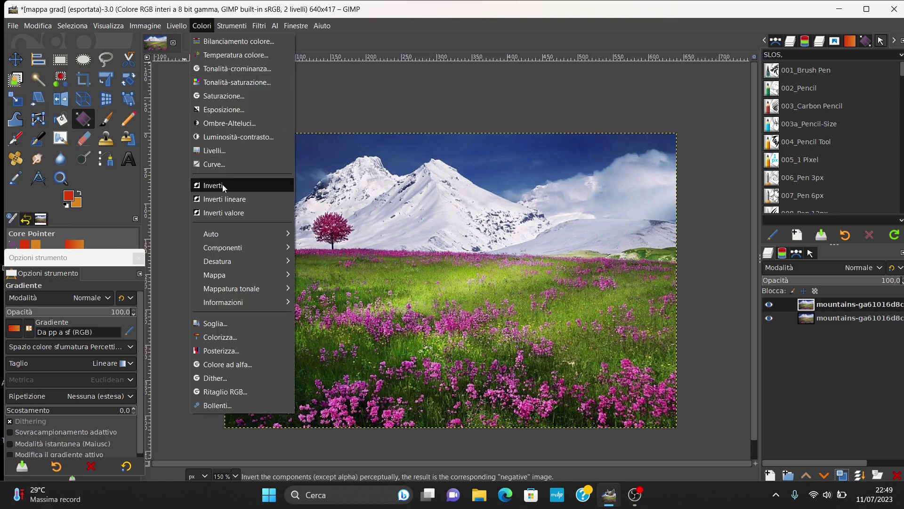
{"action": "mouse_move", "coordinate": [214, 275]}
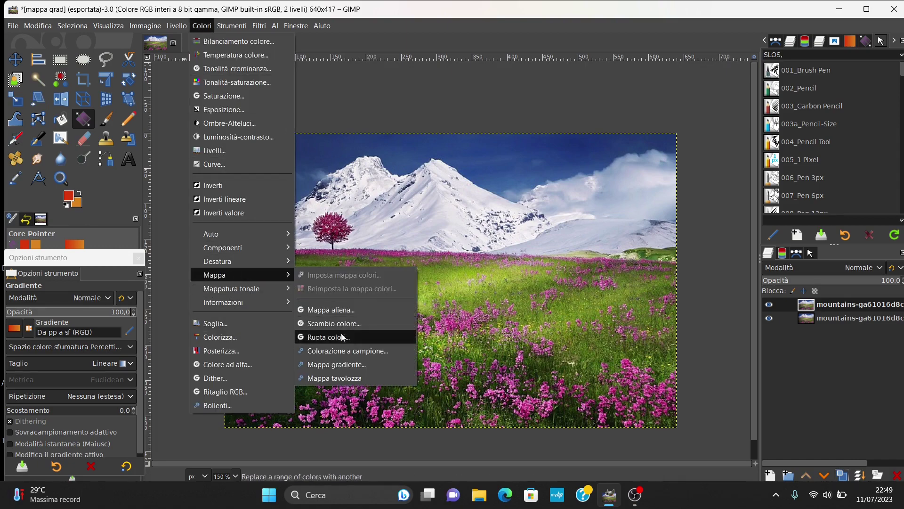
{"action": "left_click", "coordinate": [336, 364]}
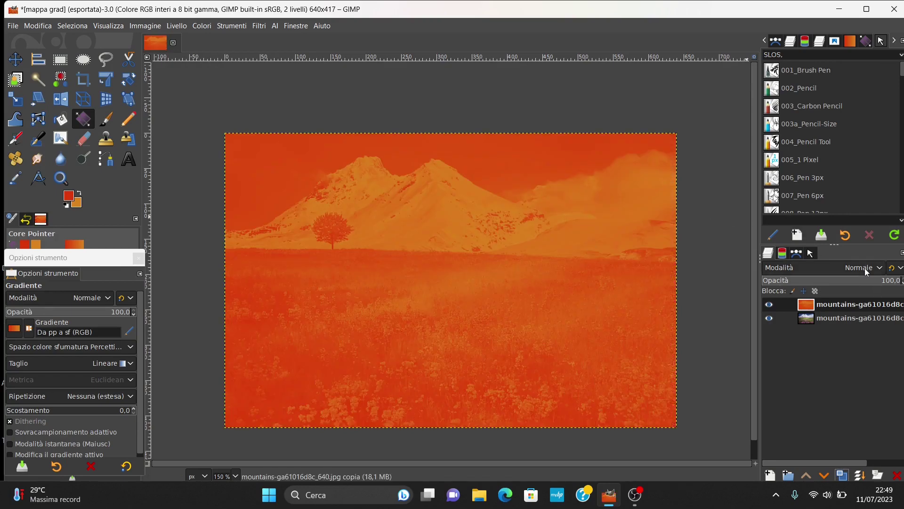
{"action": "left_click", "coordinate": [865, 268]}
{"action": "left_click", "coordinate": [817, 224]}
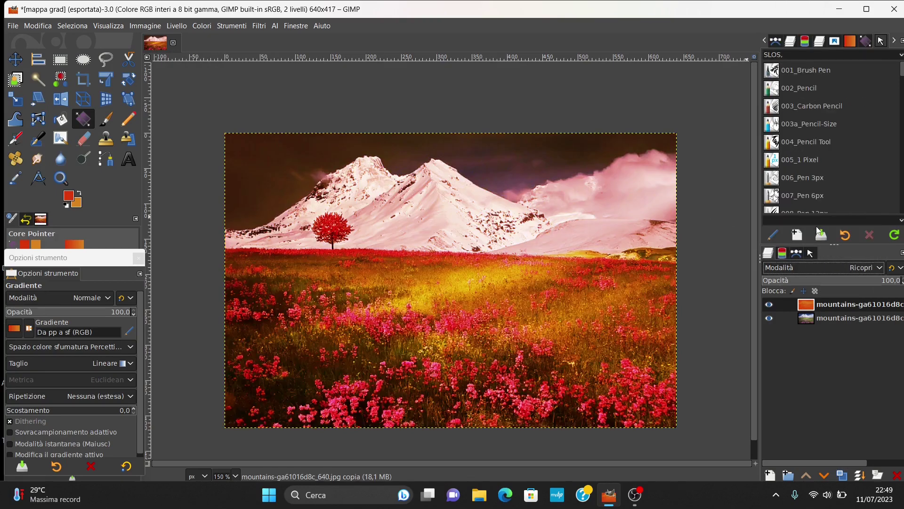
{"action": "left_click_drag", "start_coordinate": [876, 284], "coordinate": [836, 282]}
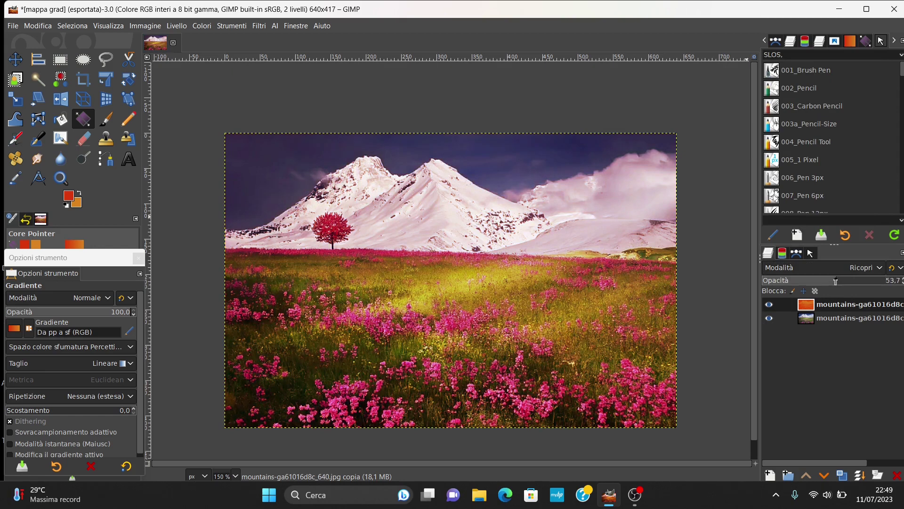
- Toggle the gradient layer's visibility repeatedly to compare the tinted and original meadow
{"action": "left_click", "coordinate": [769, 305]}
{"action": "left_click", "coordinate": [769, 306]}
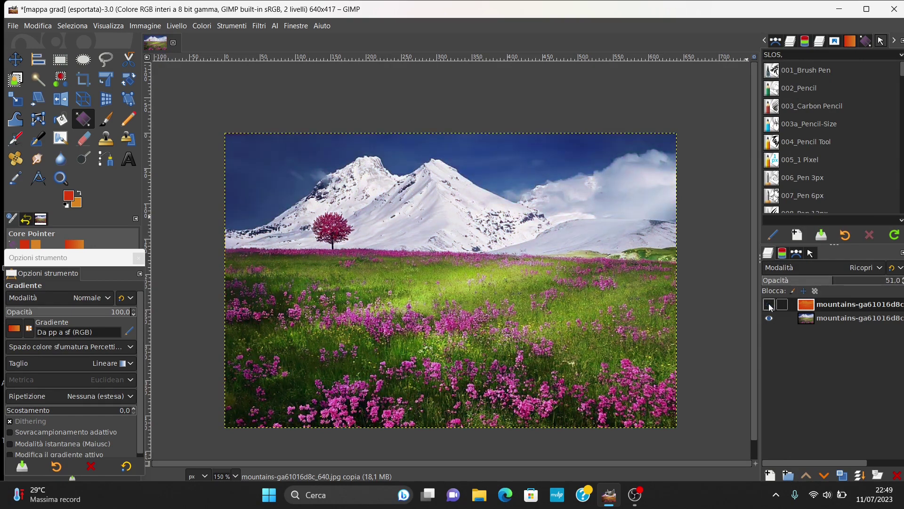
{"action": "left_click", "coordinate": [769, 306]}
{"action": "left_click", "coordinate": [769, 305]}
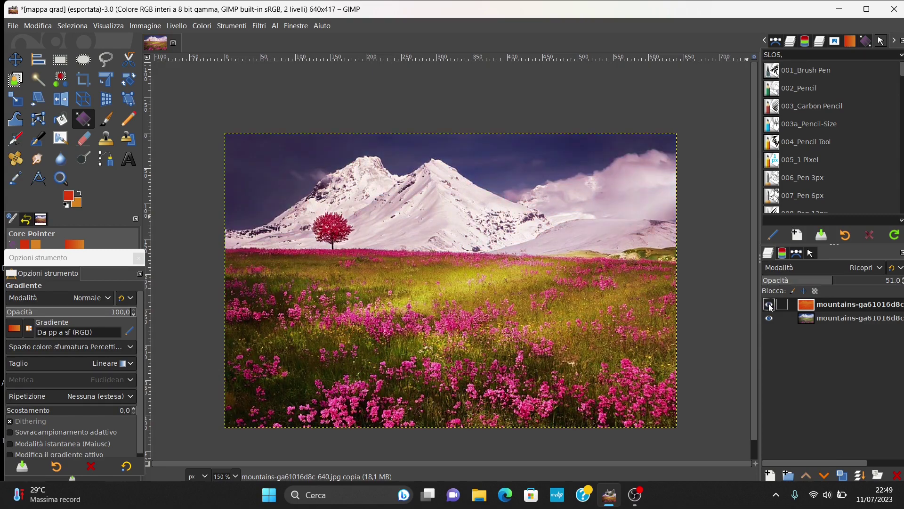
{"action": "left_click", "coordinate": [769, 305]}
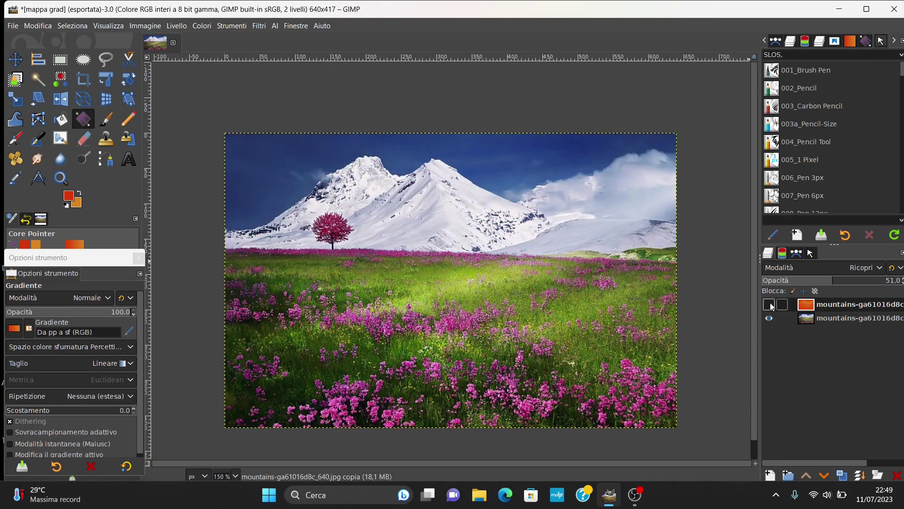
{"action": "left_click", "coordinate": [769, 305]}
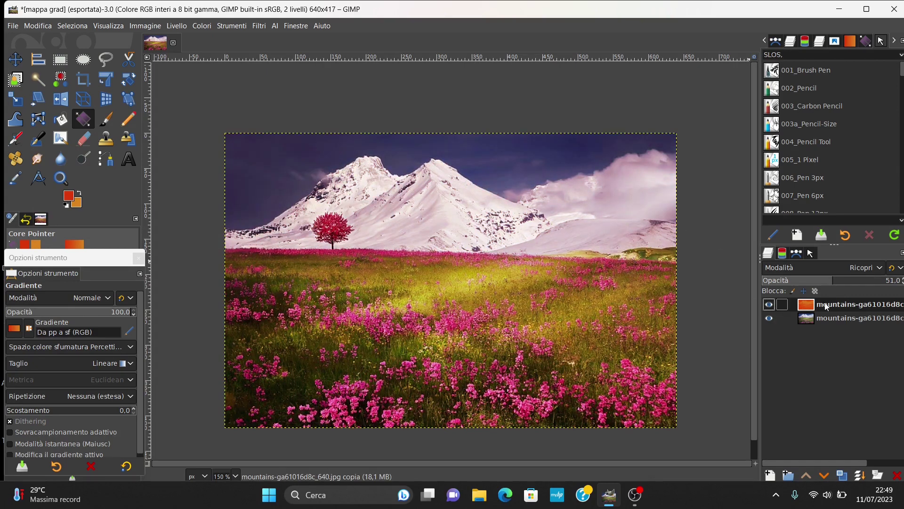
- Delete the orange gradient layer, duplicate the photo layer, and set the foreground to green 13ff00
{"action": "left_click", "coordinate": [897, 475]}
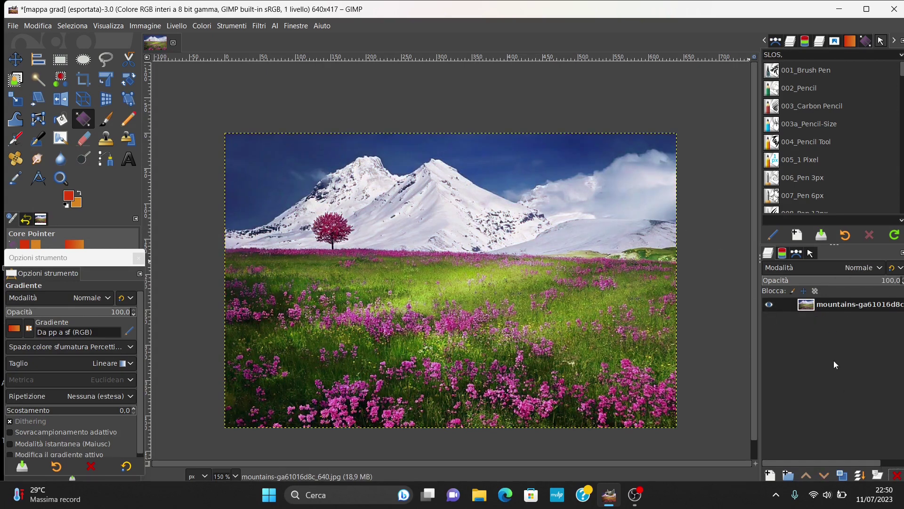
{"action": "left_click", "coordinate": [843, 477]}
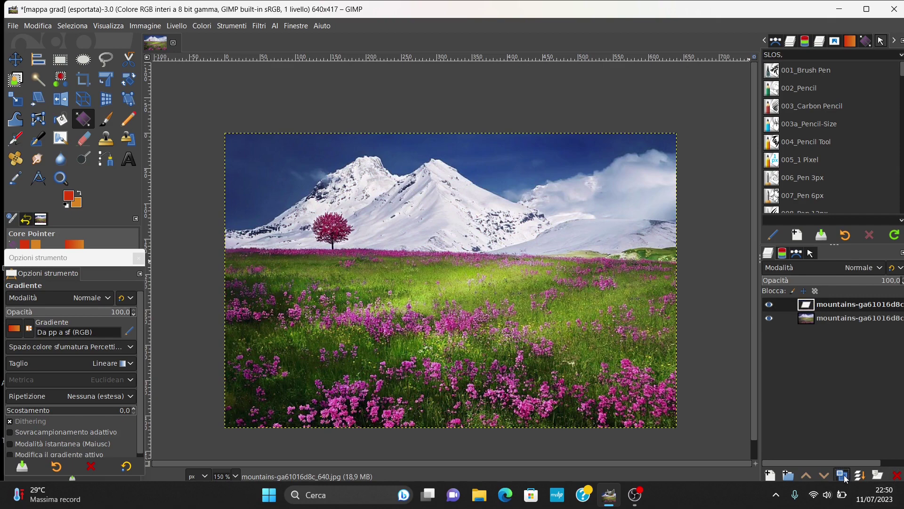
{"action": "left_click", "coordinate": [69, 195]}
{"action": "left_click", "coordinate": [200, 239]}
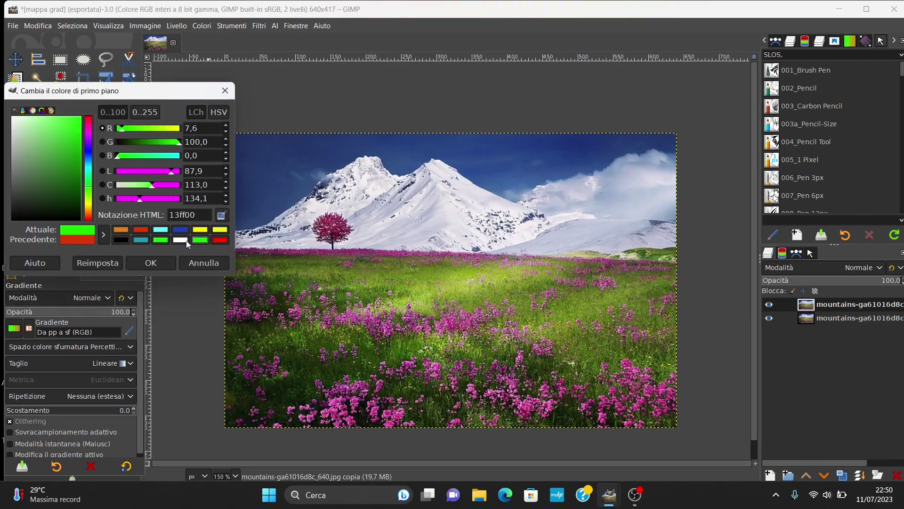
{"action": "left_click", "coordinate": [103, 234]}
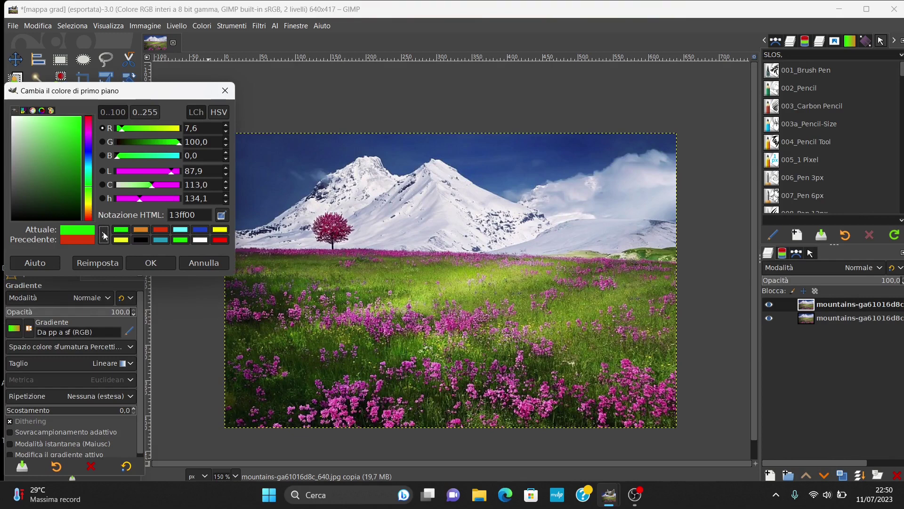
{"action": "left_click", "coordinate": [151, 263]}
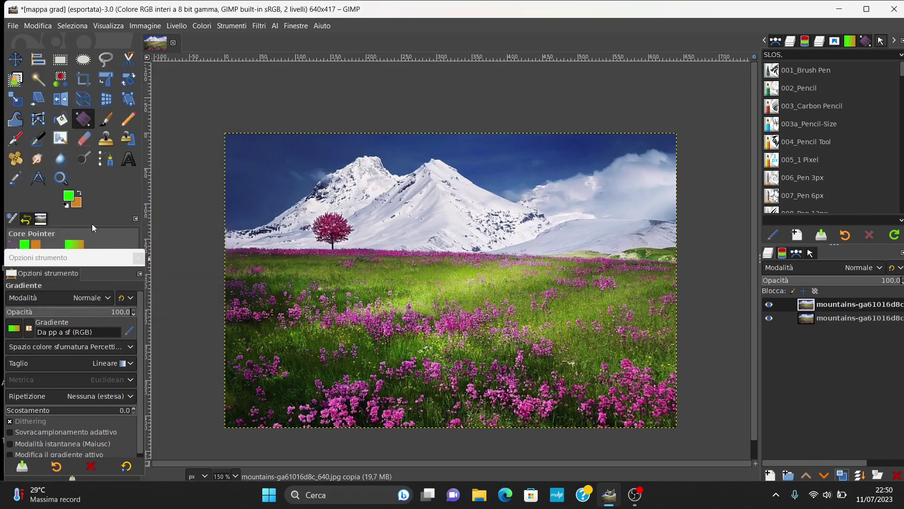
- Set the background colour to cyan 61fffe
{"action": "left_click", "coordinate": [79, 198]}
{"action": "left_click", "coordinate": [180, 240]}
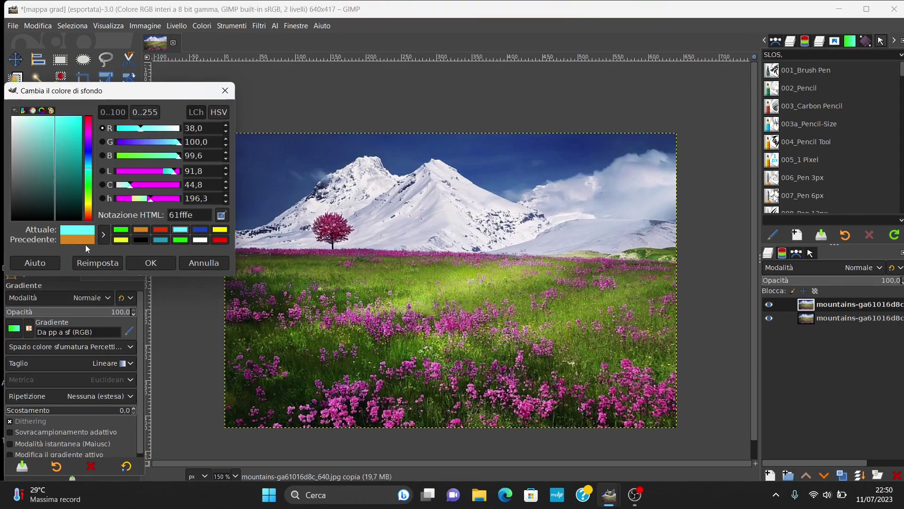
{"action": "left_click", "coordinate": [104, 234]}
{"action": "left_click", "coordinate": [151, 263]}
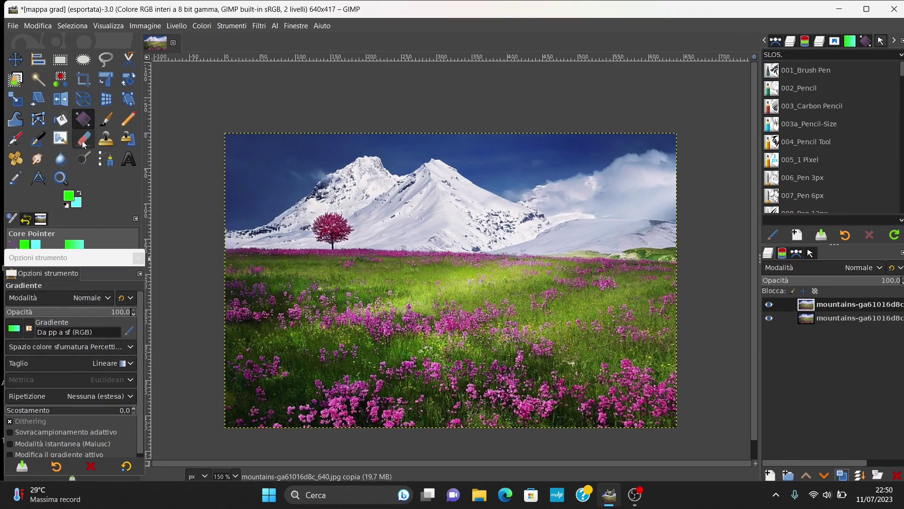
{"action": "left_click", "coordinate": [15, 330]}
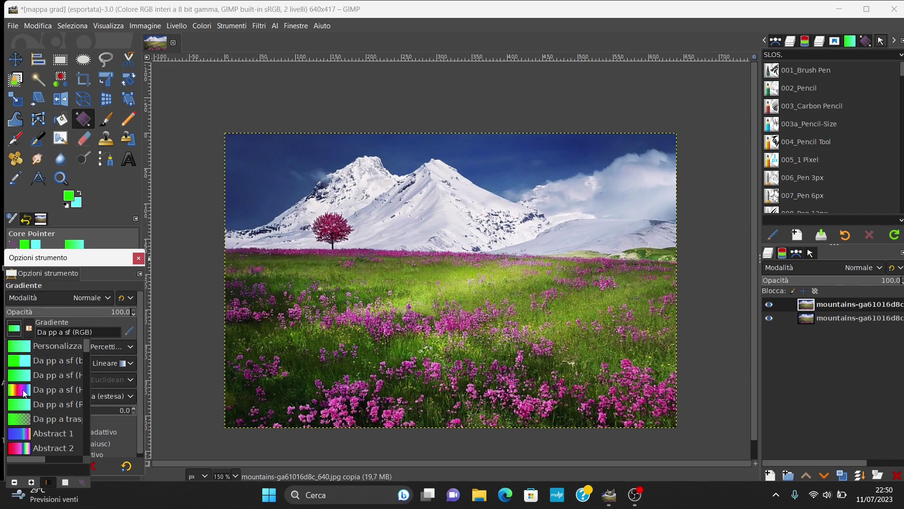
- Apply the Da pp a sf (HSV orario) rainbow gradient as a Mappa gradiente to the duplicate layer
{"action": "left_click", "coordinate": [24, 393]}
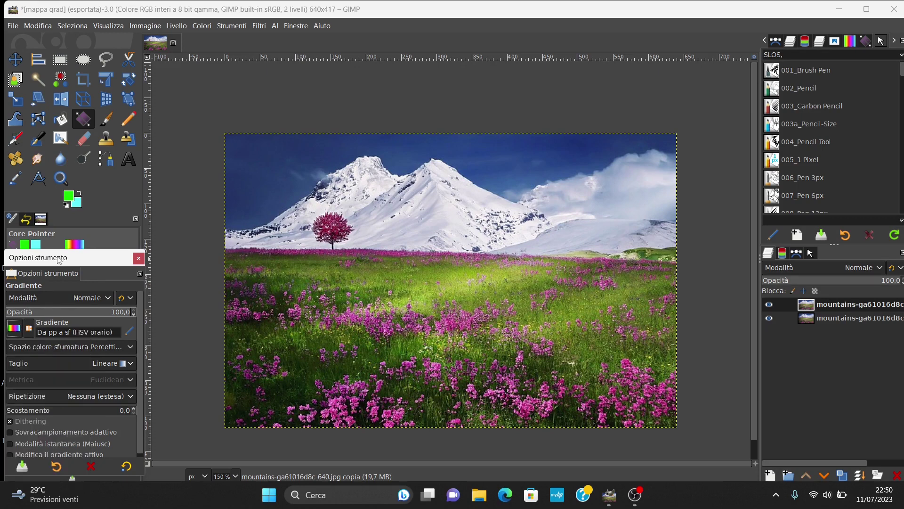
{"action": "left_click", "coordinate": [202, 27]}
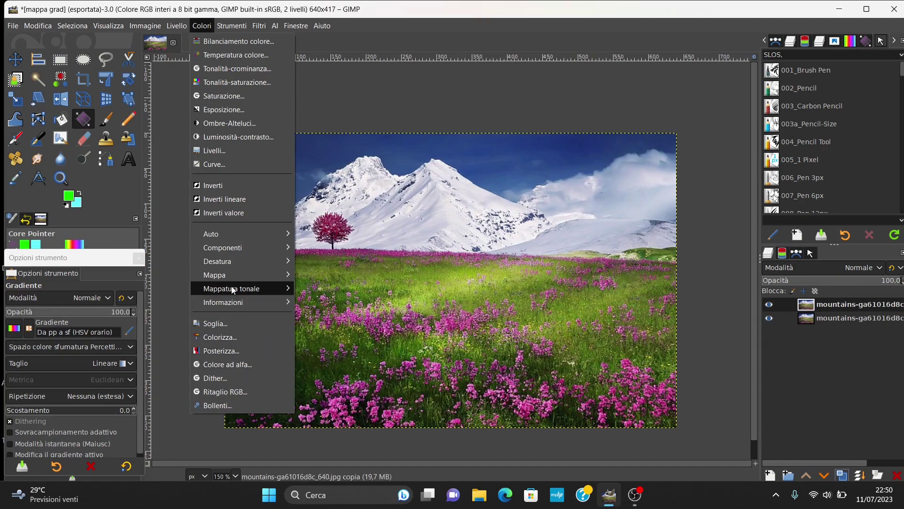
{"action": "mouse_move", "coordinate": [215, 275]}
{"action": "left_click", "coordinate": [336, 366]}
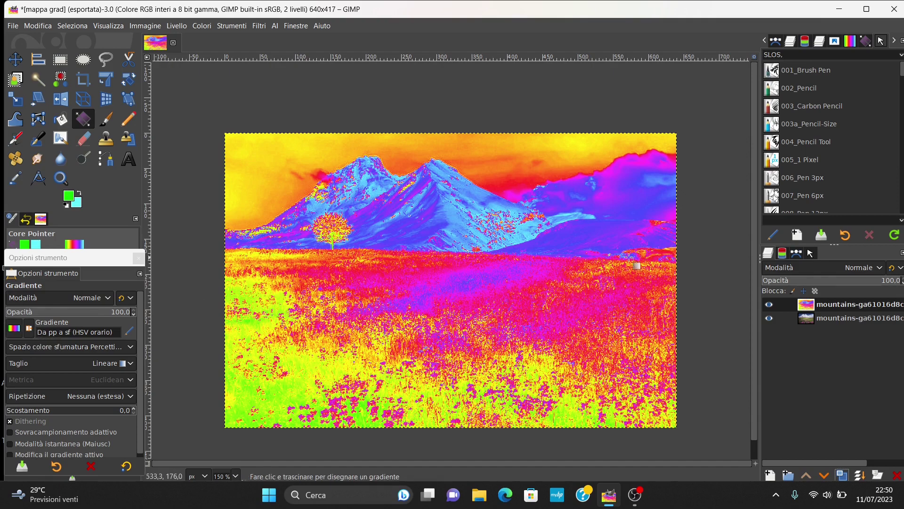
- Blend the rainbow layer in Ricopri (Overlay) mode and lower its opacity
{"action": "left_click", "coordinate": [871, 271]}
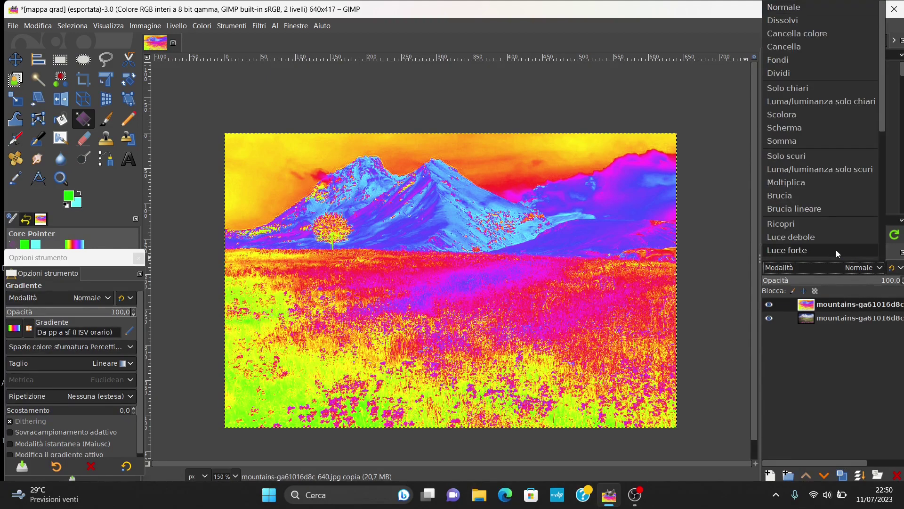
{"action": "left_click", "coordinate": [819, 255]}
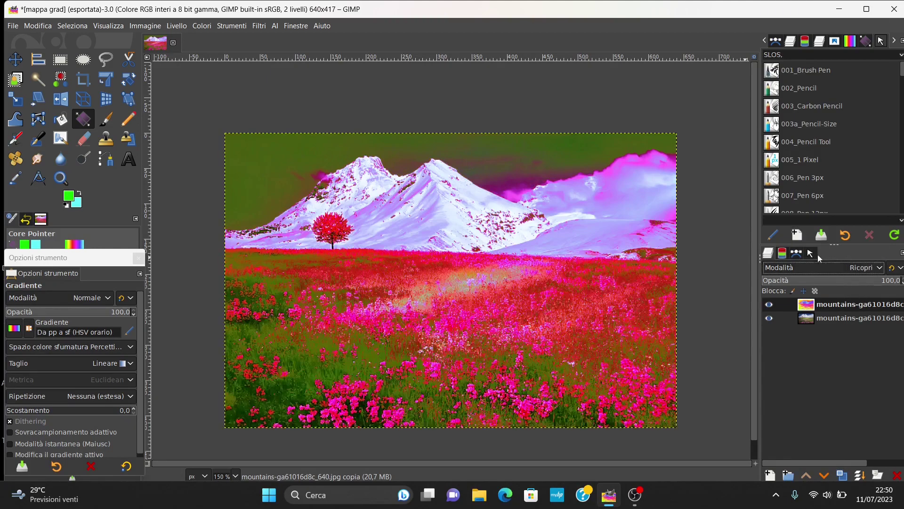
{"action": "left_click_drag", "start_coordinate": [868, 280], "coordinate": [808, 281]}
- Toggle the rainbow layer's visibility to compare, settling its opacity at about 22%
{"action": "left_click", "coordinate": [769, 305]}
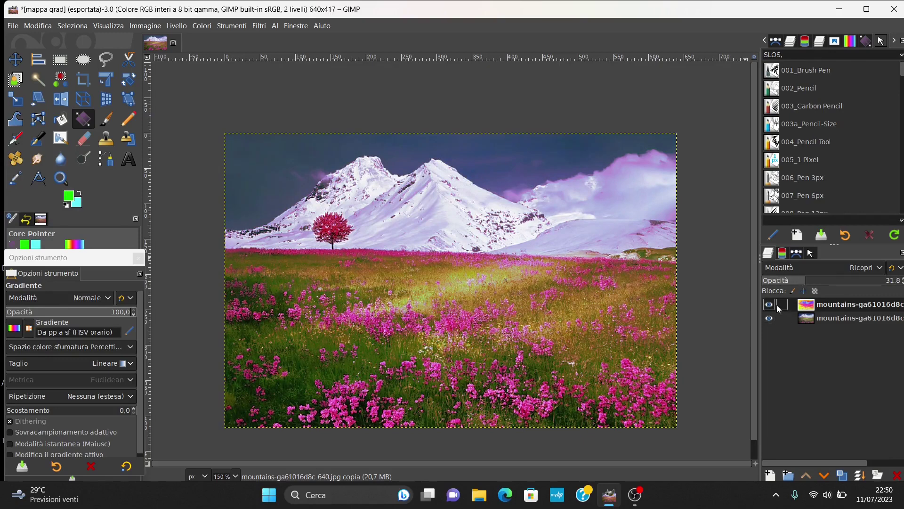
{"action": "left_click", "coordinate": [769, 305]}
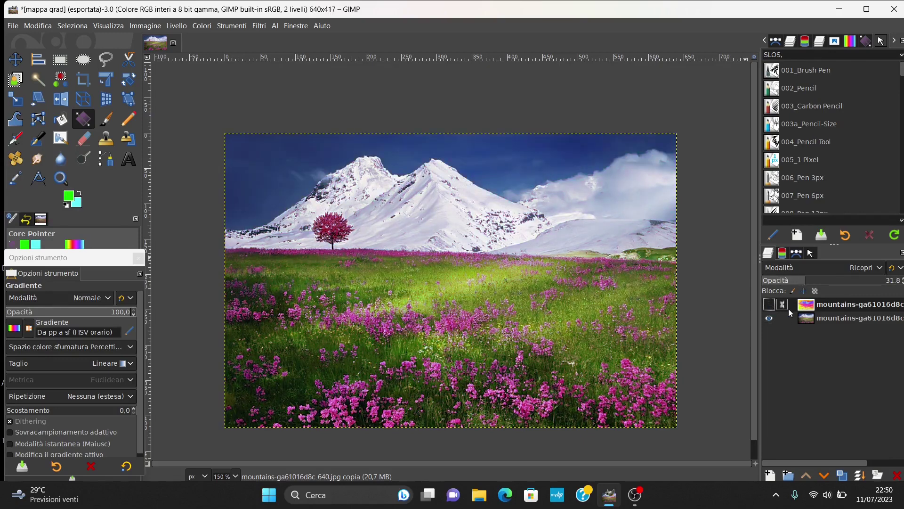
{"action": "left_click", "coordinate": [769, 304]}
{"action": "left_click", "coordinate": [774, 306]}
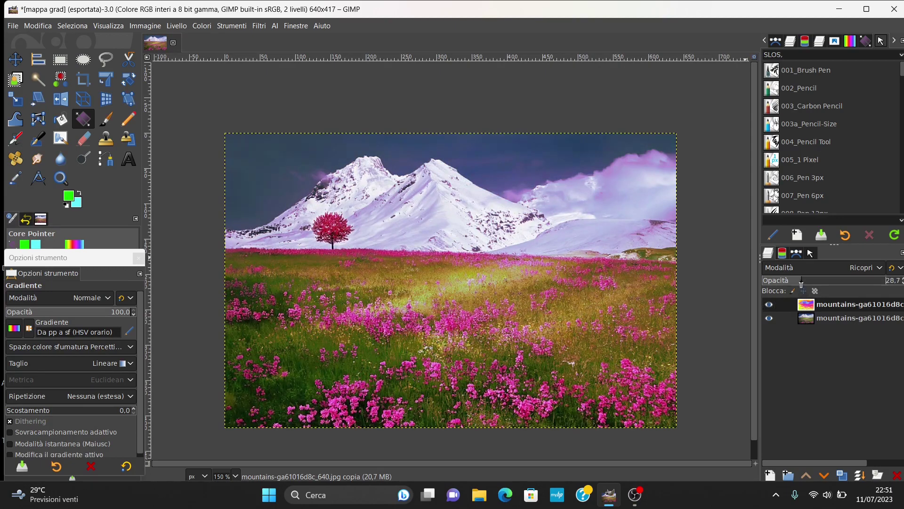
{"action": "left_click_drag", "start_coordinate": [791, 281], "coordinate": [794, 281]}
{"action": "left_click", "coordinate": [772, 306]}
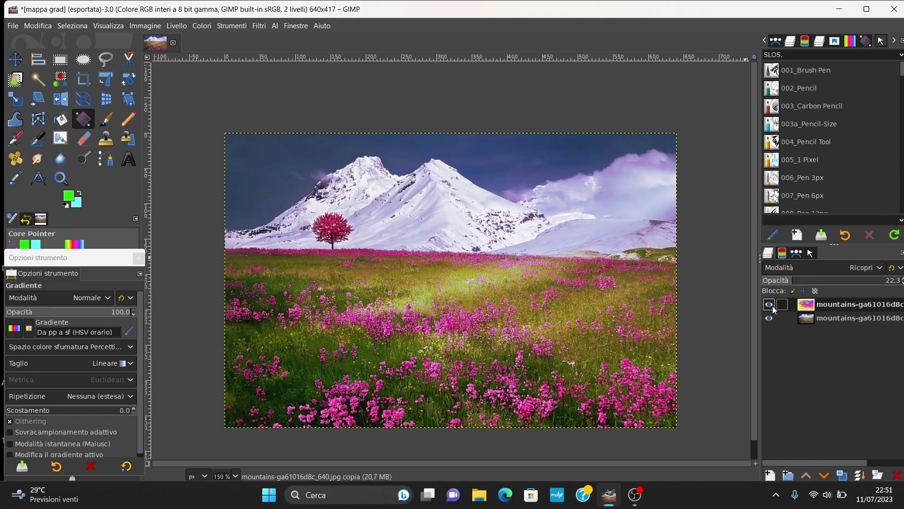